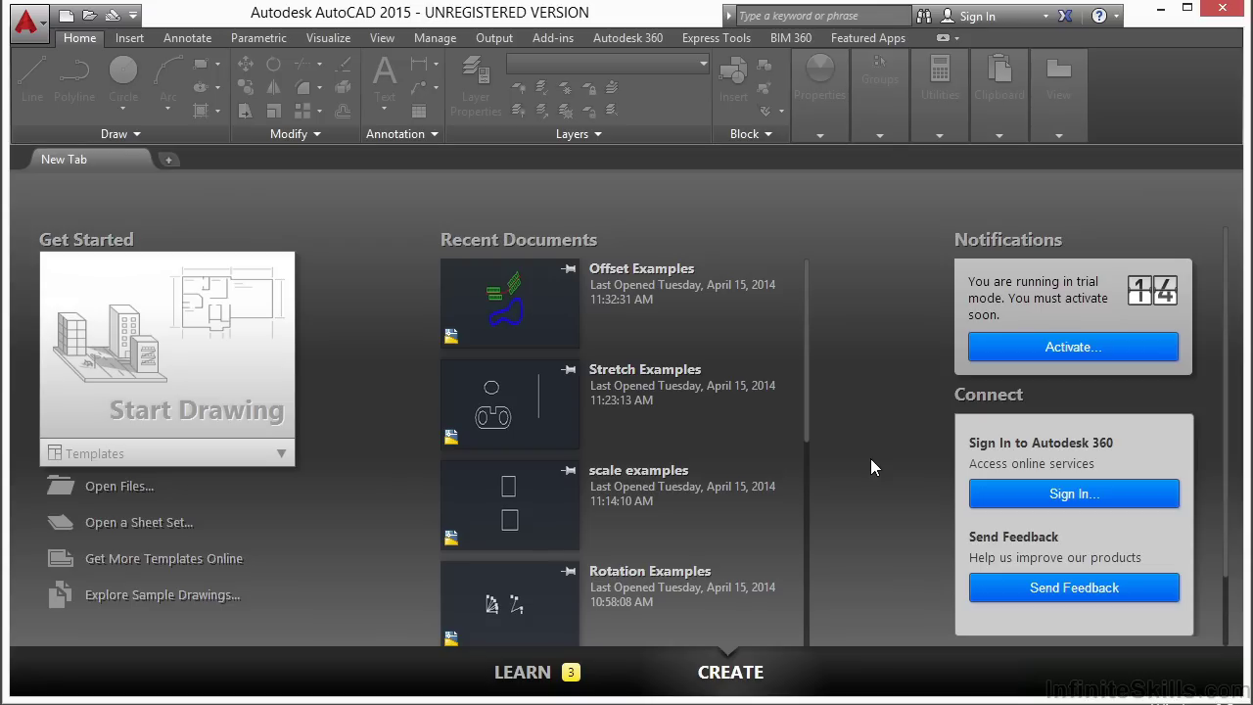
Open the drawing Mirror Examples.dwg from the Start tab.
click(142, 489)
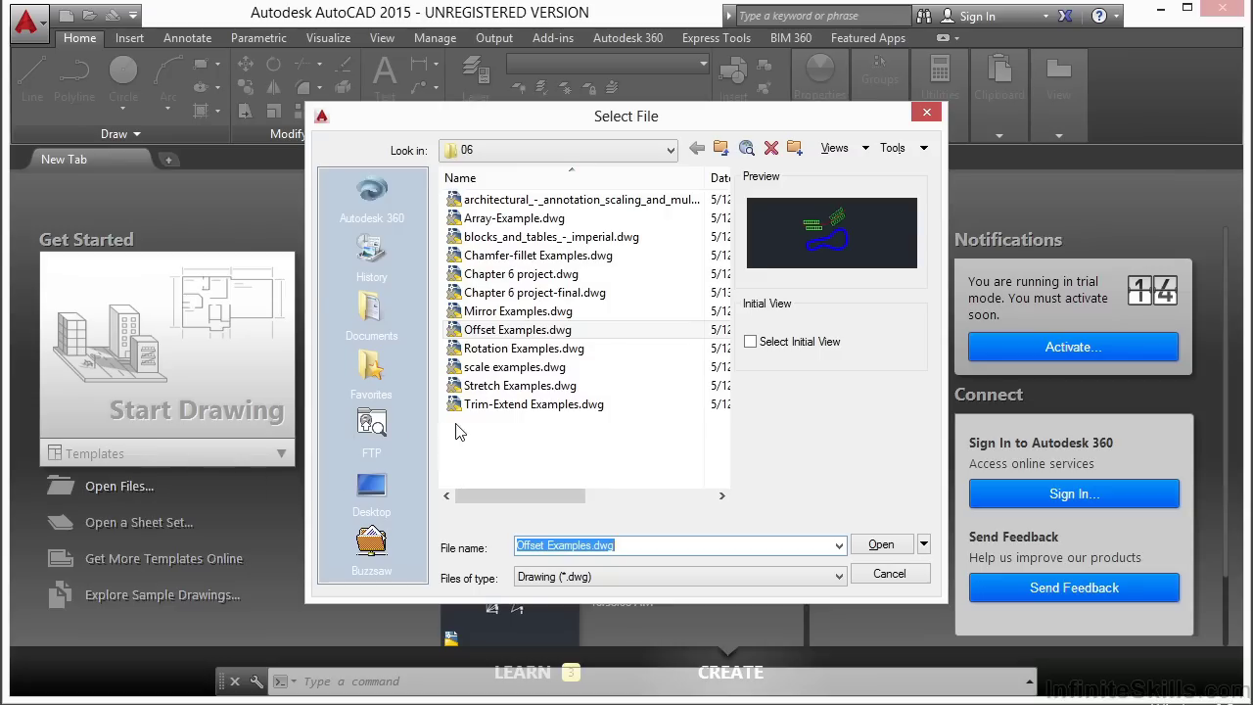
click(505, 312)
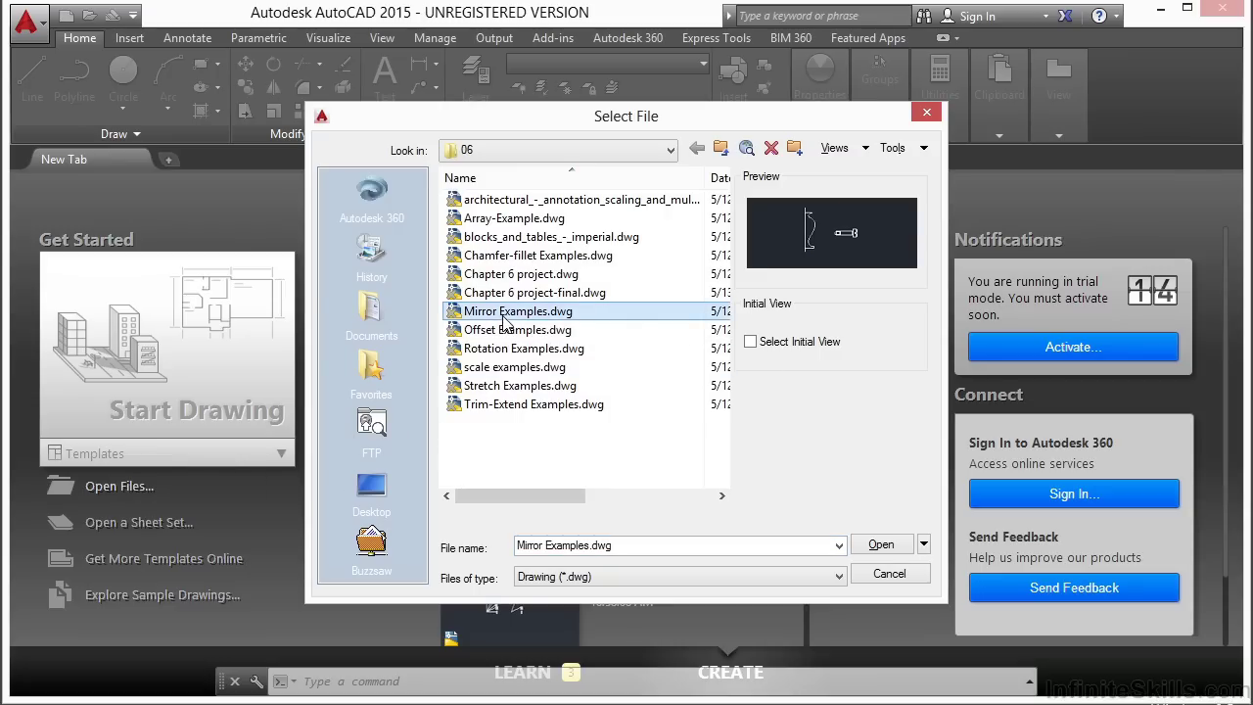
click(884, 548)
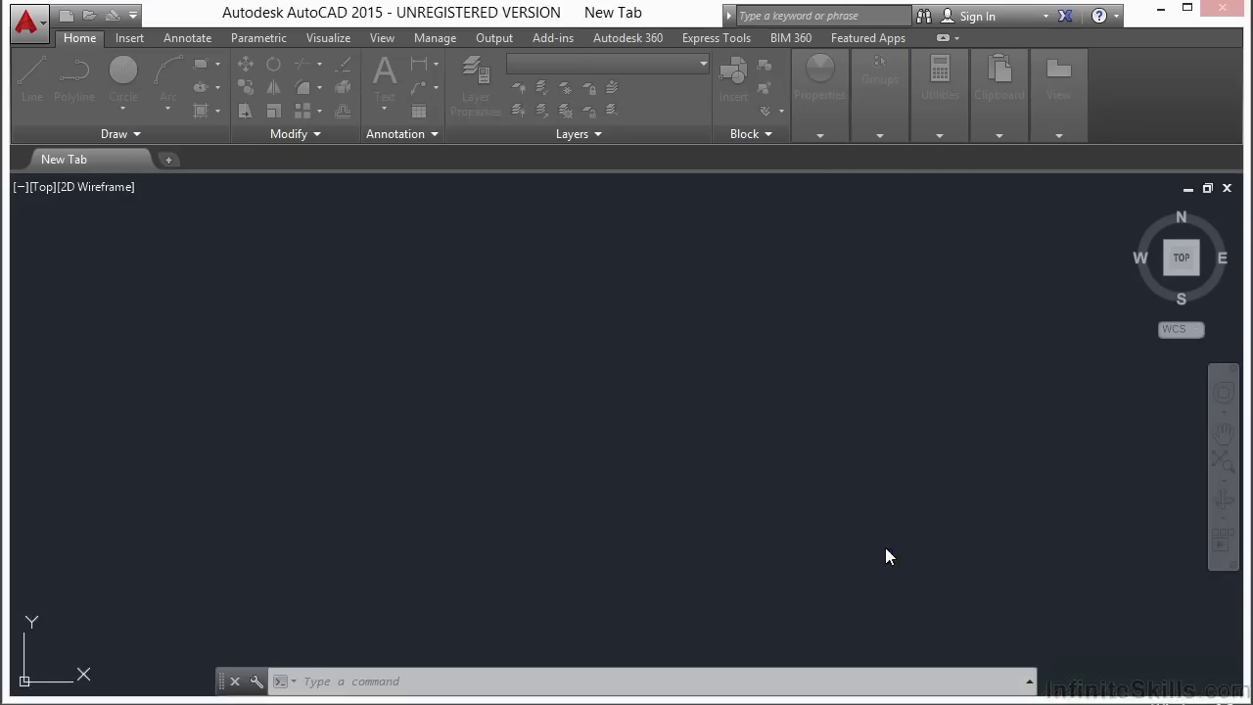
mouse_move(568, 448)
middle_down()
mouse_move(578, 402)
mouse_move(603, 404)
middle_up()
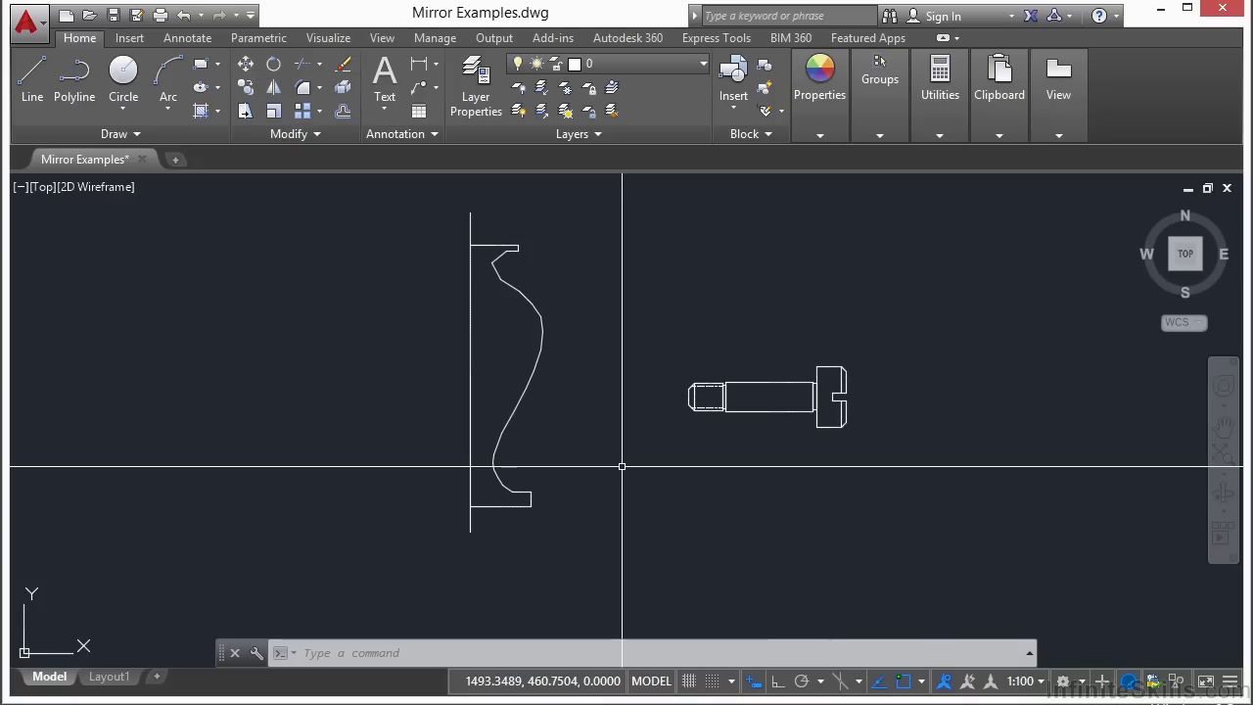
text(mirror)
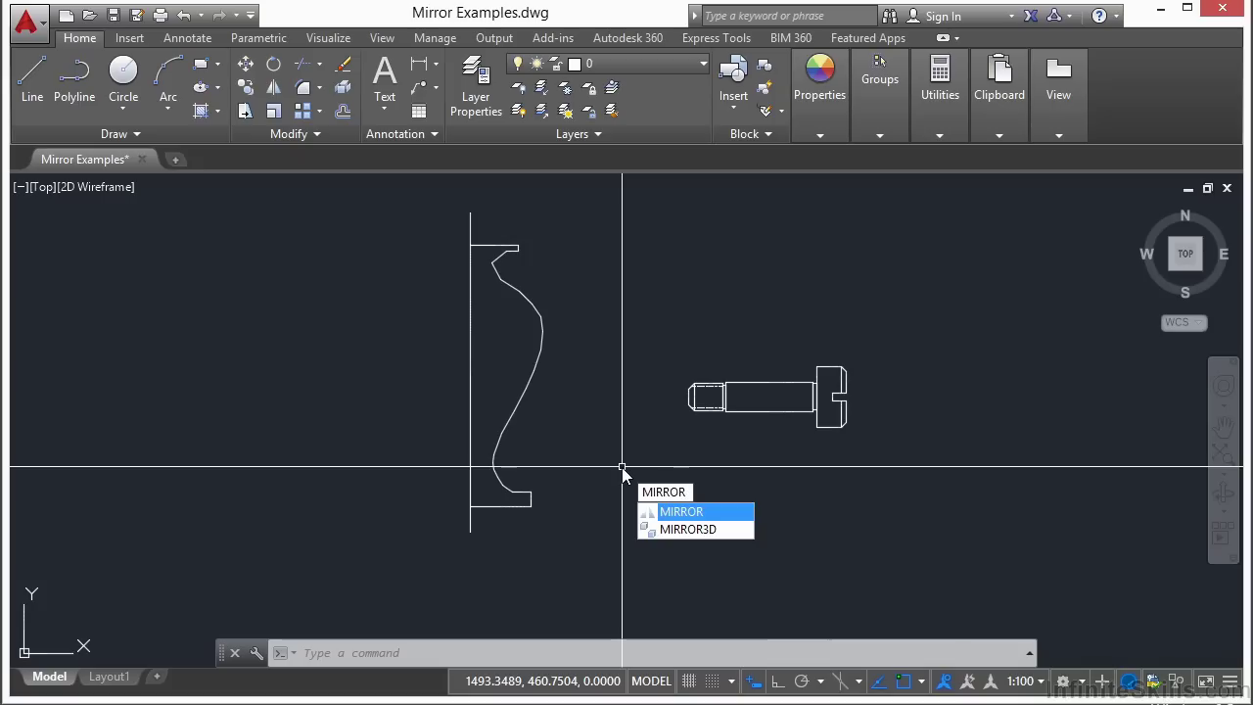
key(Escape)
text(mi)
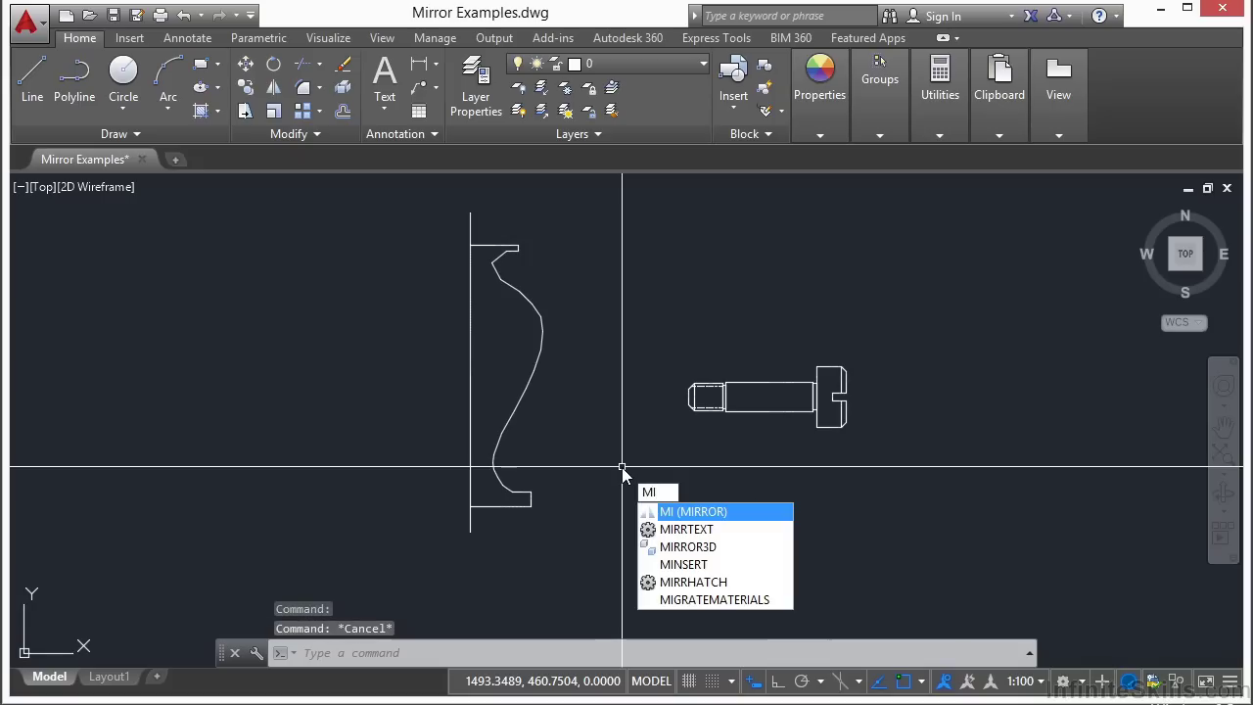
key(Escape)
text(m)
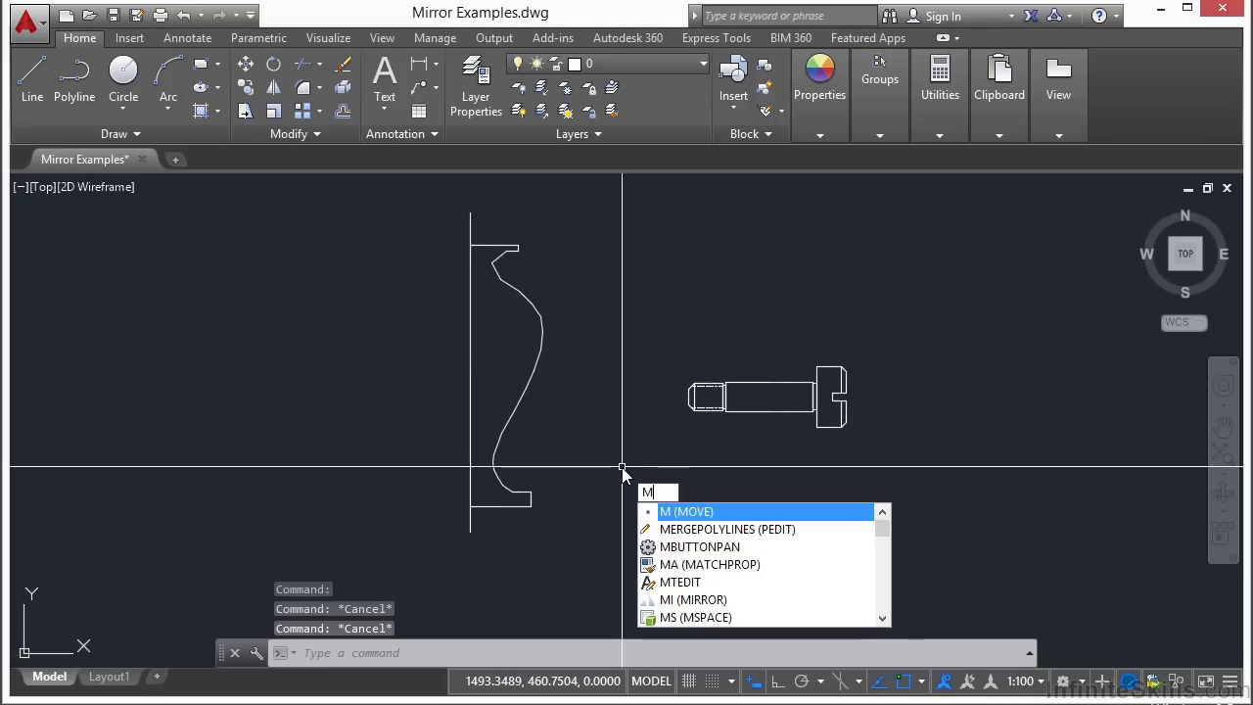
key(Escape)
text(m)
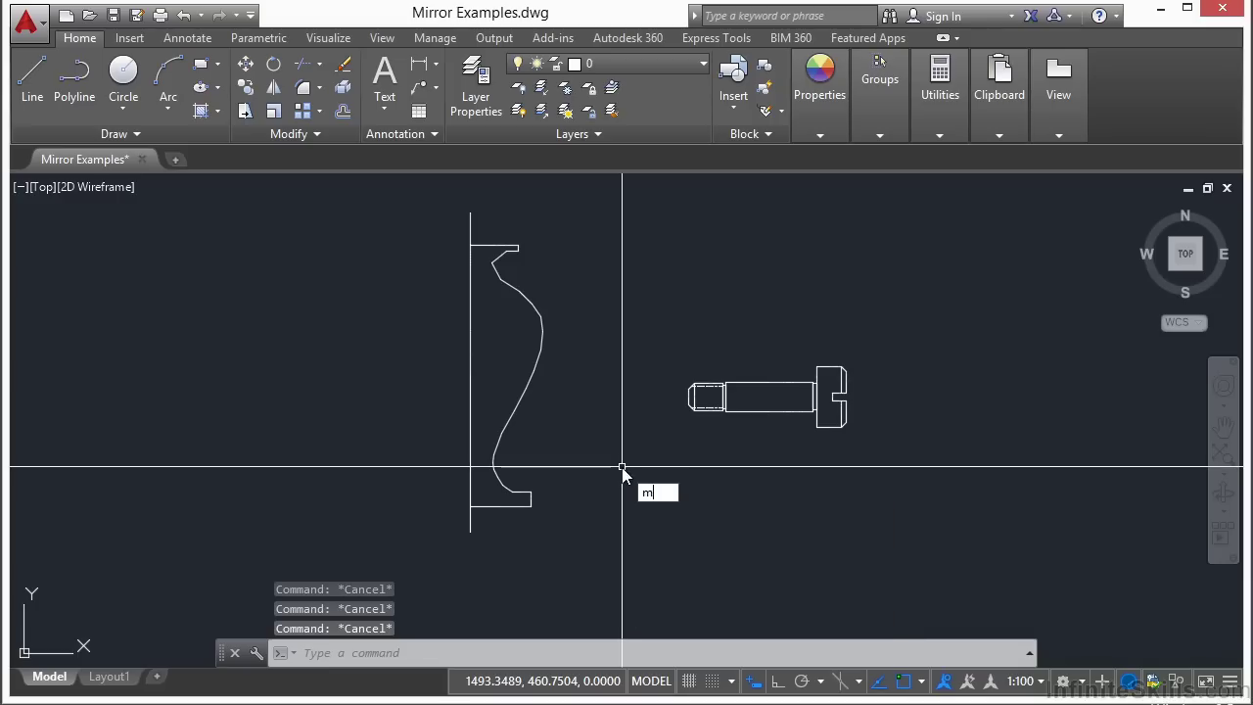
key(Escape)
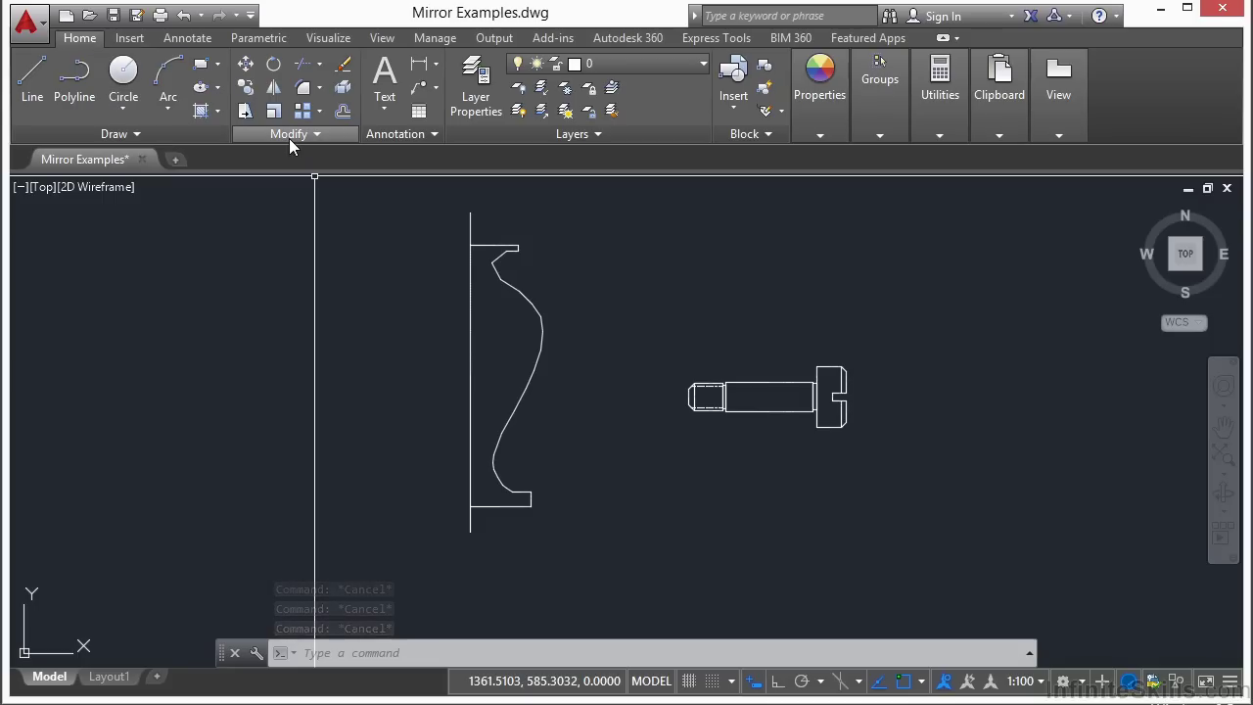
Start Mirror and select the curved half-vase profile as the object to mirror.
click(274, 91)
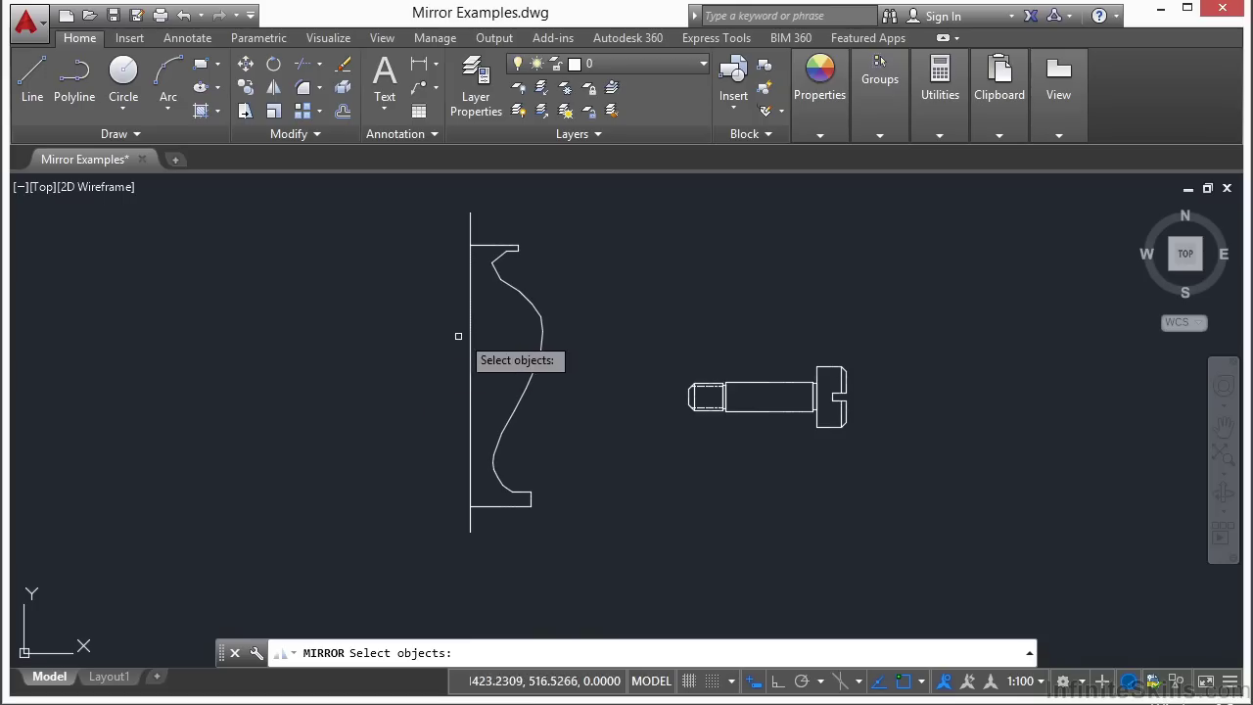
click(513, 287)
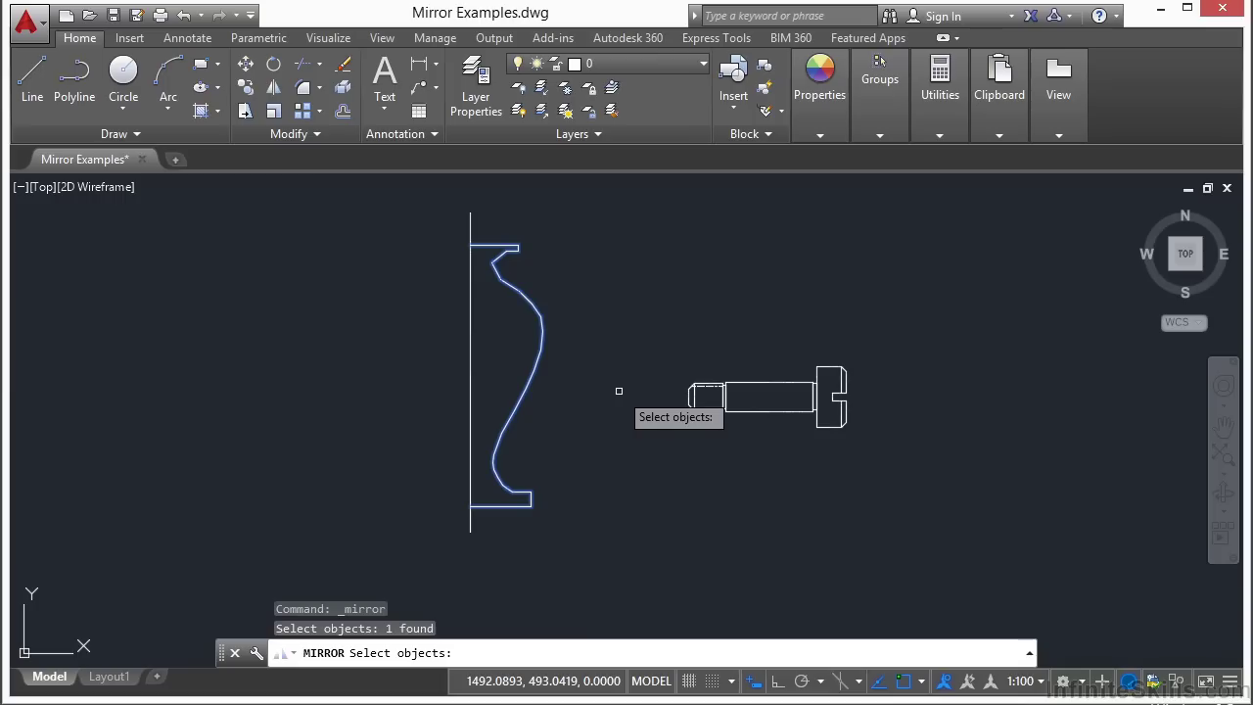
key(Return)
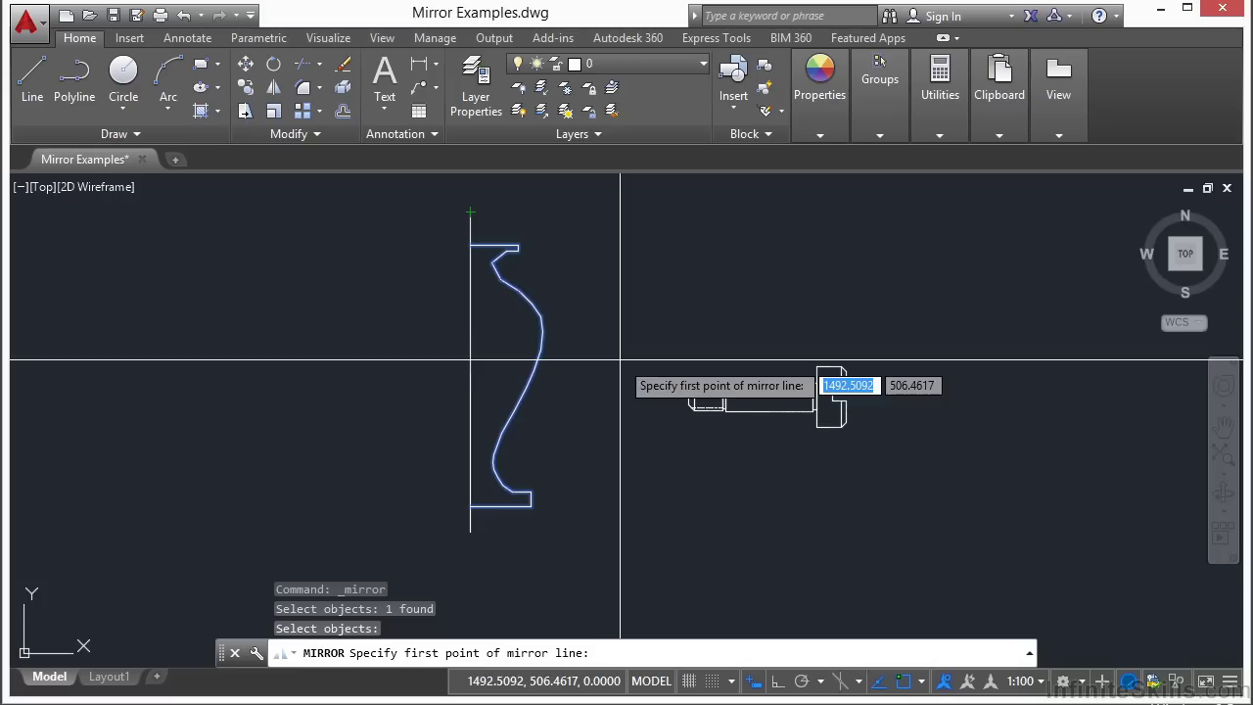
Define the mirror line from the centre line's top endpoint down to the vase base.
click(470, 211)
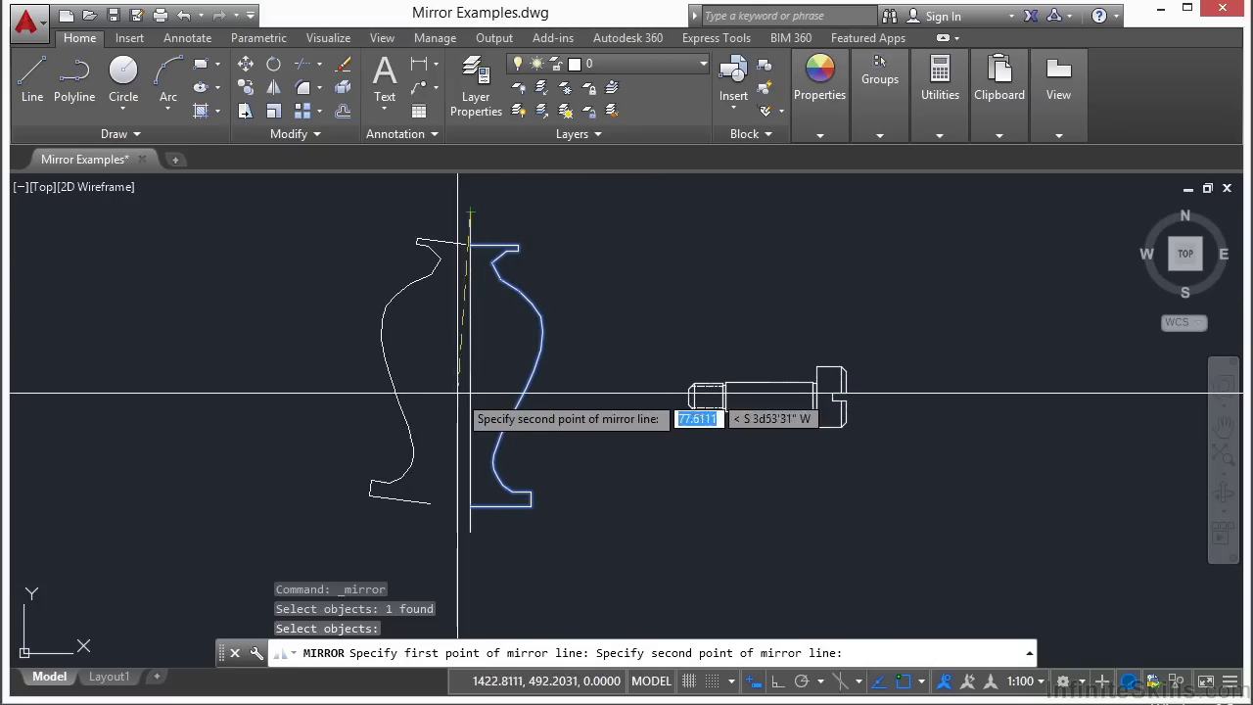
scroll(336, 395, down, 2)
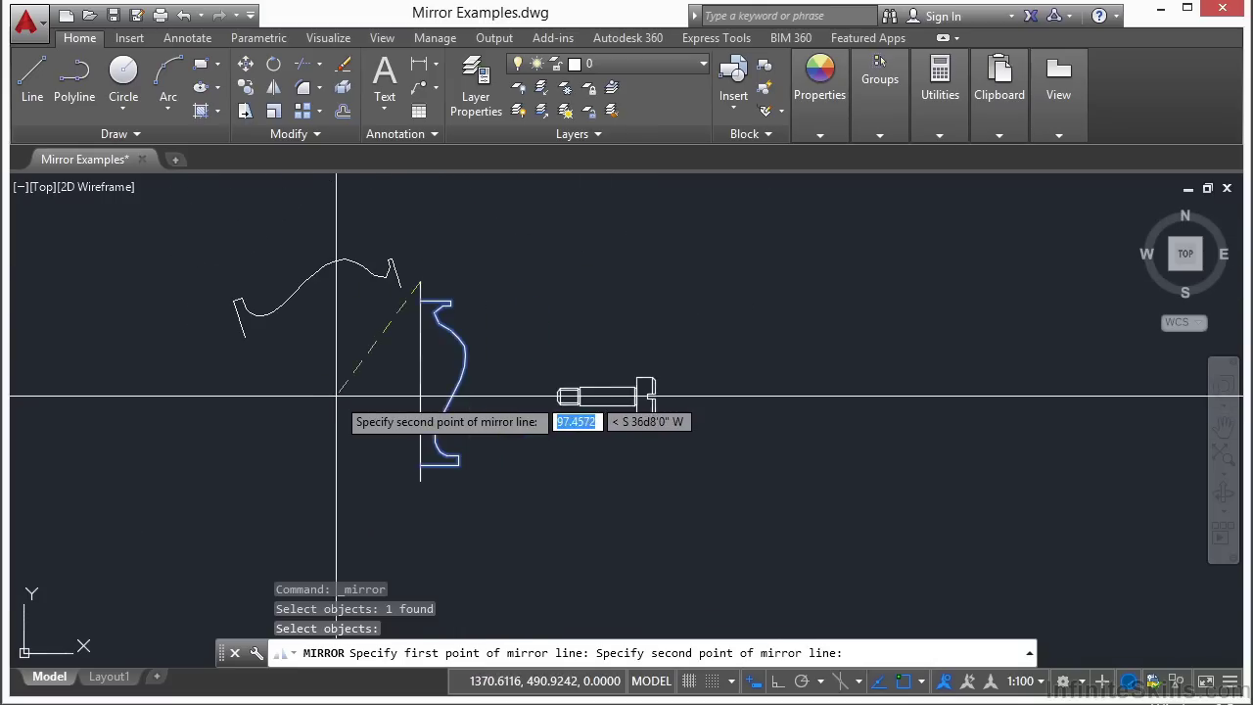
middle_drag(349, 374, 360, 413)
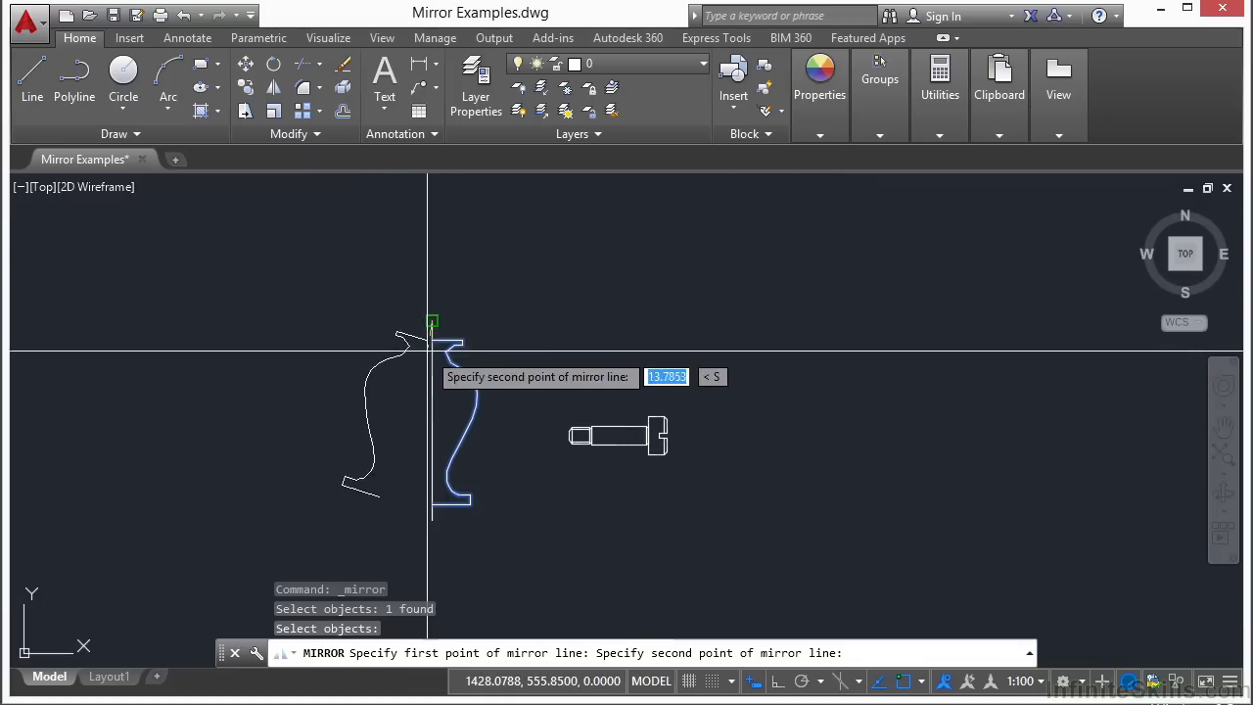
click(432, 520)
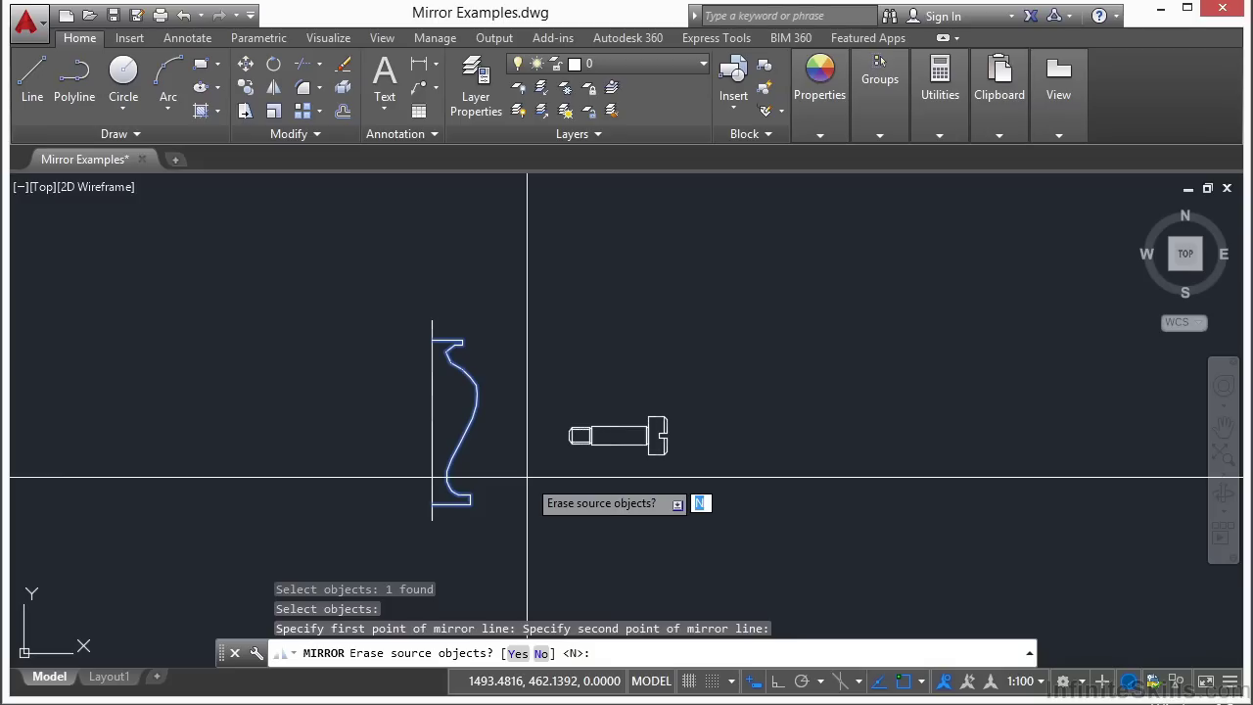
Keep the original half to complete the vase, then erase the vertical centre line.
key(Return)
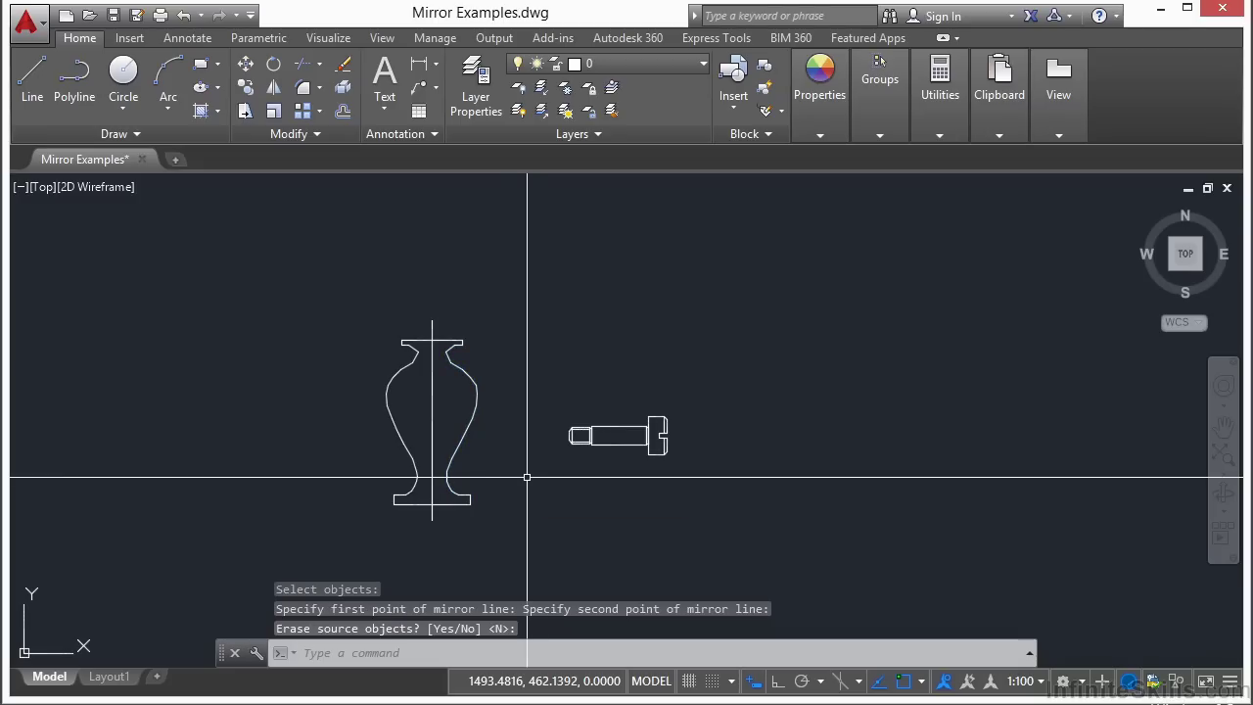
click(456, 421)
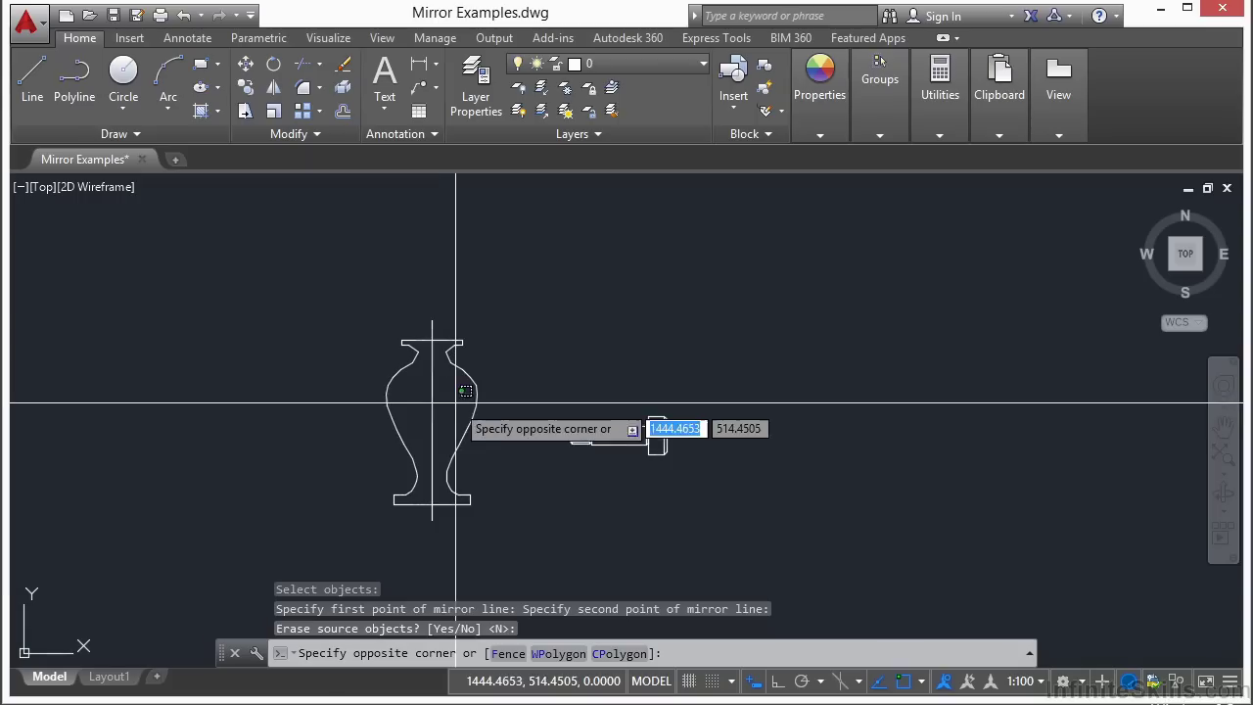
click(411, 421)
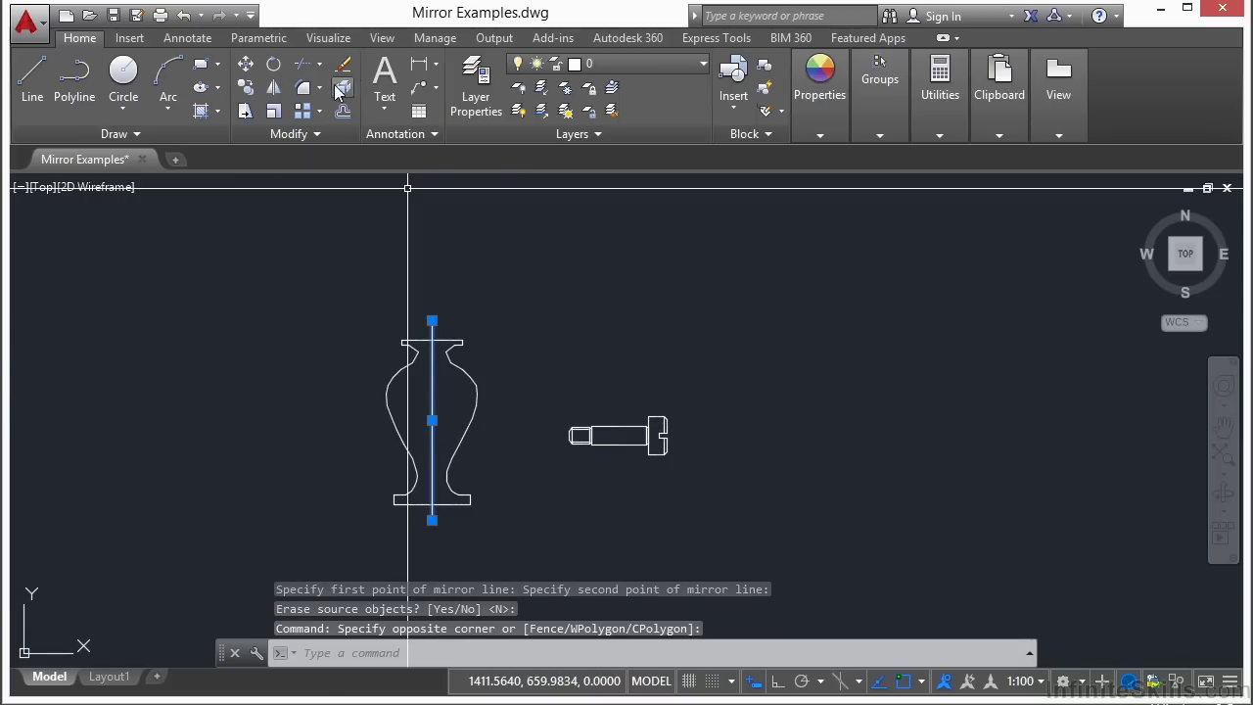
key(Delete)
scroll(328, 489, up, 2)
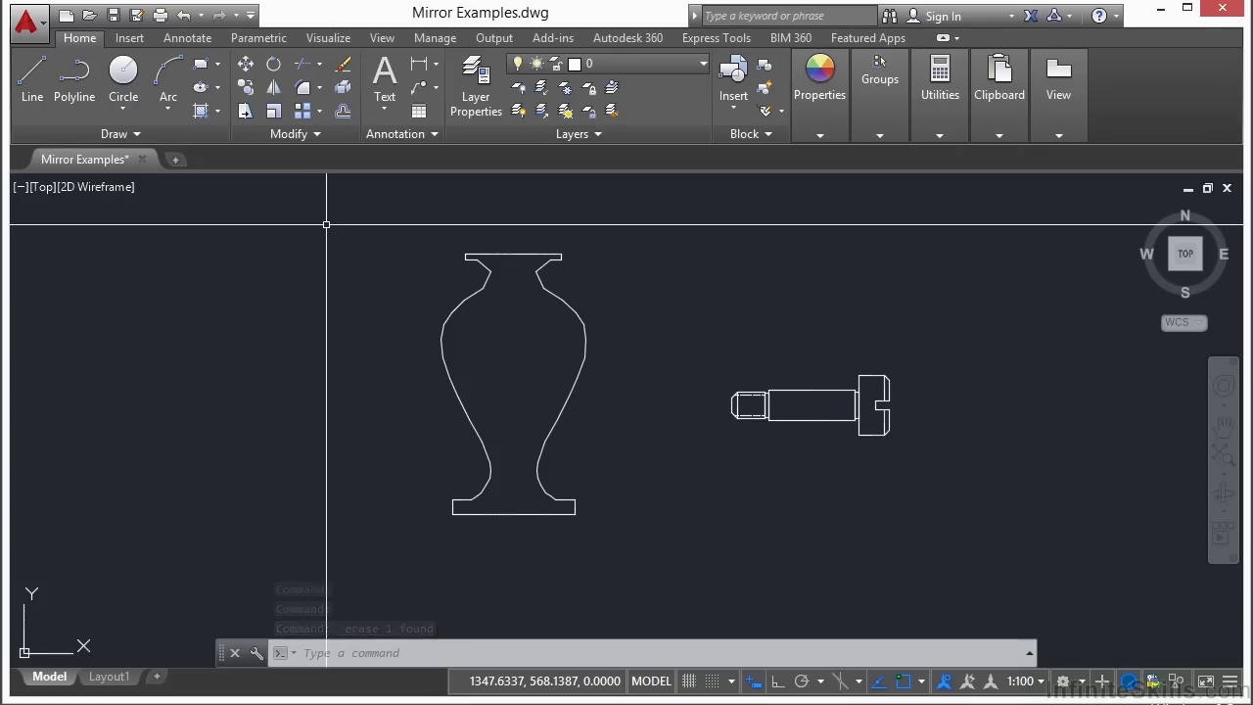
Start MI and window-select the vase's right outline for mirroring.
text(MI)
key(Return)
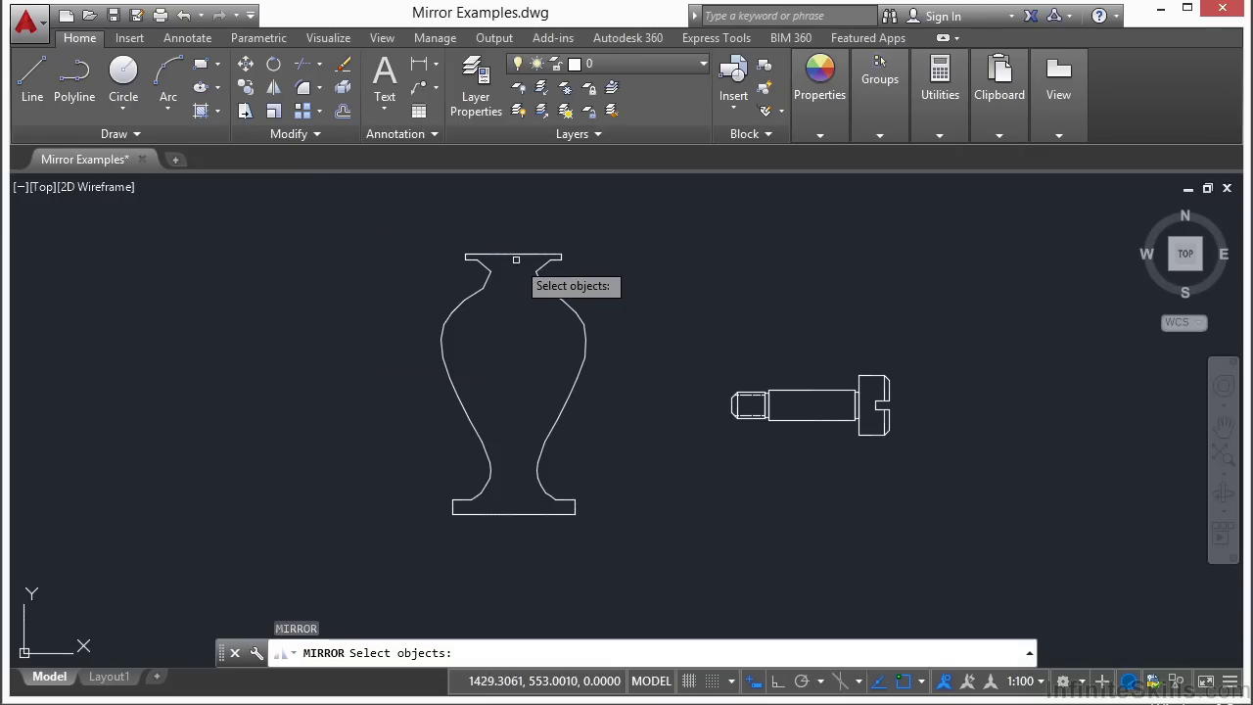
click(576, 244)
click(572, 321)
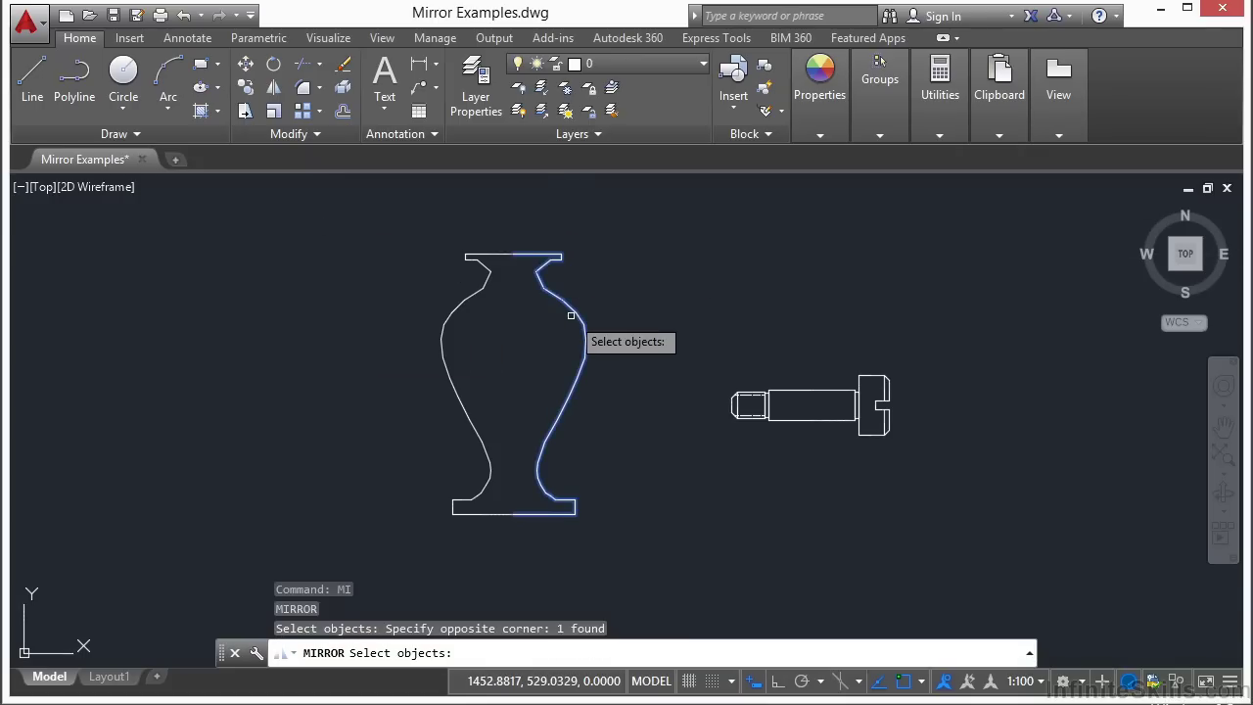
key(Return)
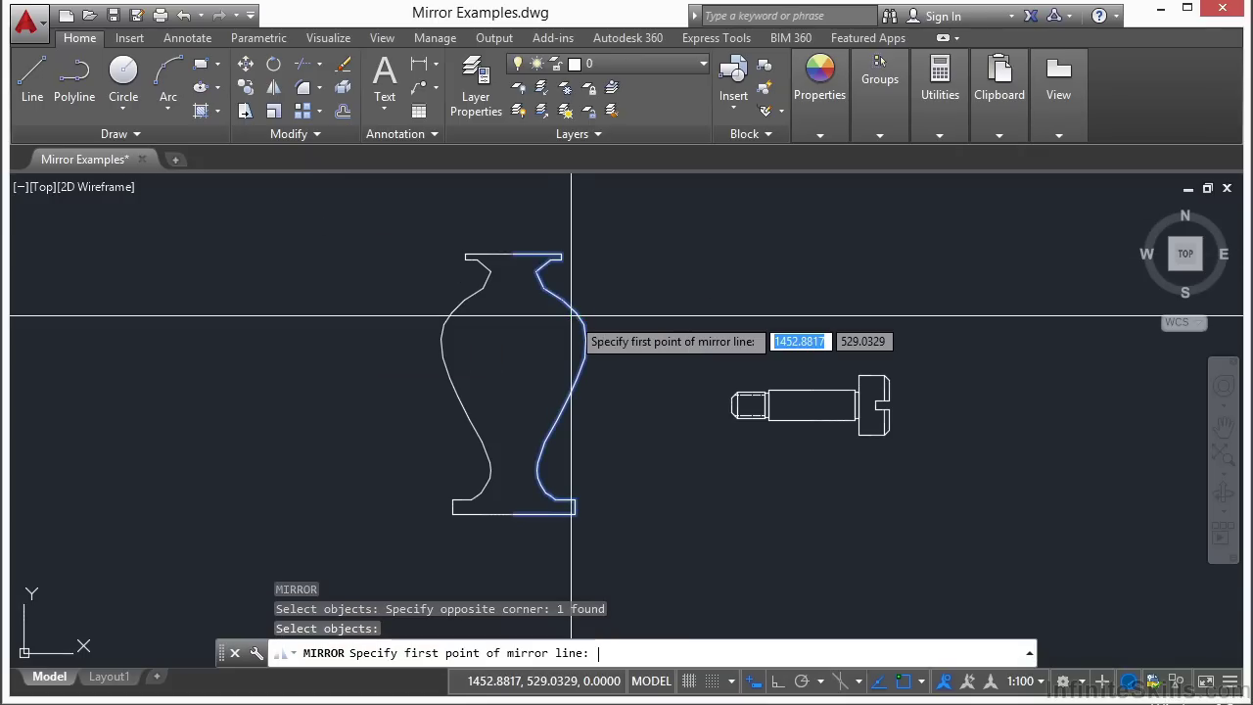
Mirror the outline across a horizontal line at the vase's top corner with Ortho on, keeping the source.
click(666, 251)
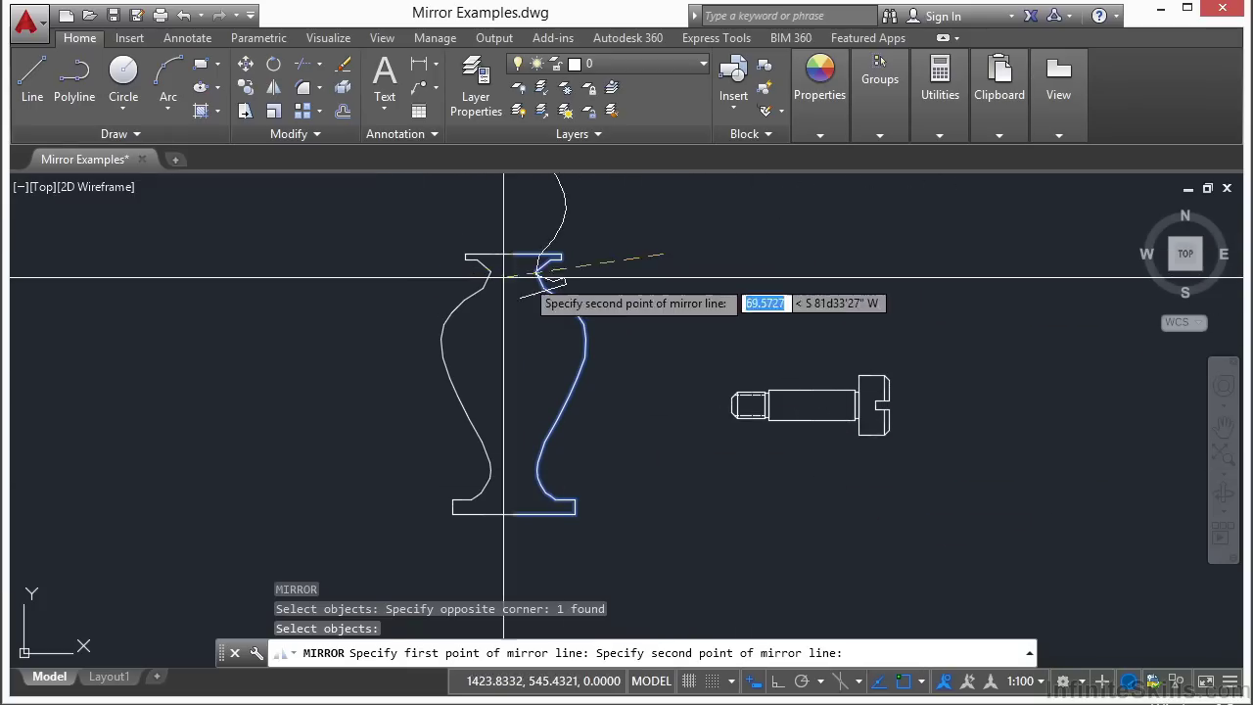
click(778, 680)
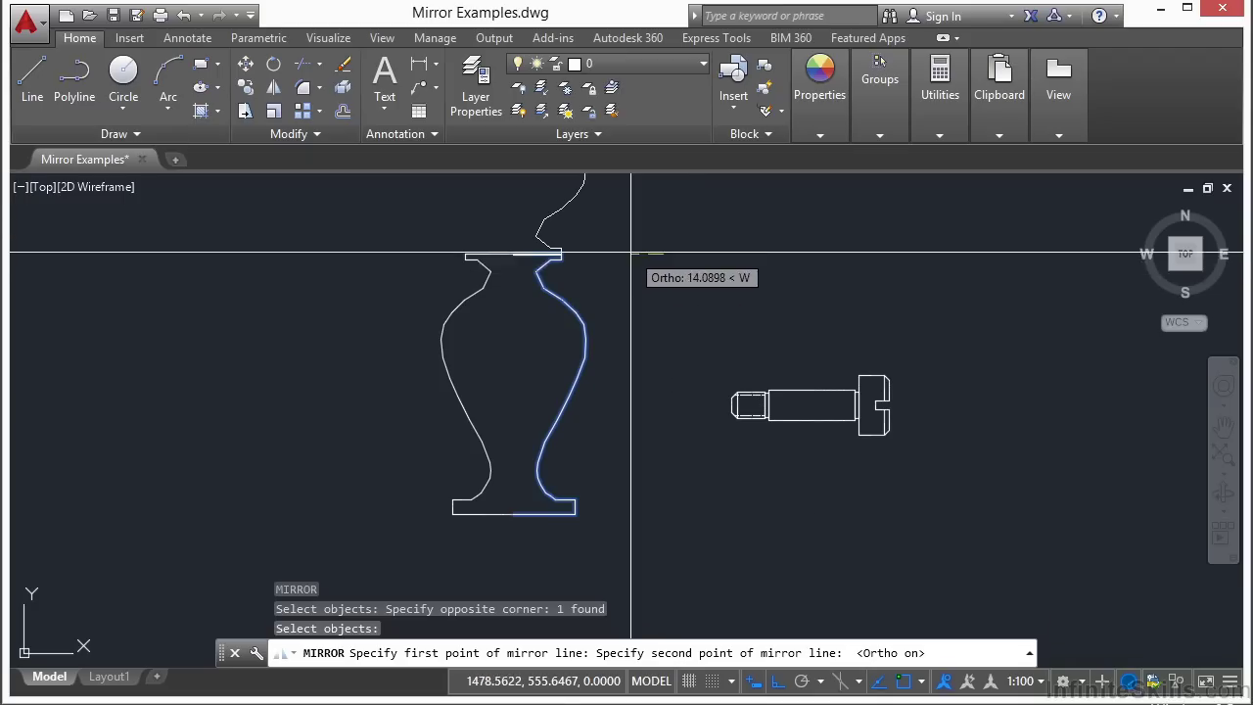
scroll(617, 270, down, 2)
mouse_move(604, 274)
middle_down()
mouse_move(615, 393)
mouse_move(601, 512)
mouse_move(610, 414)
mouse_move(585, 406)
mouse_move(588, 378)
middle_up()
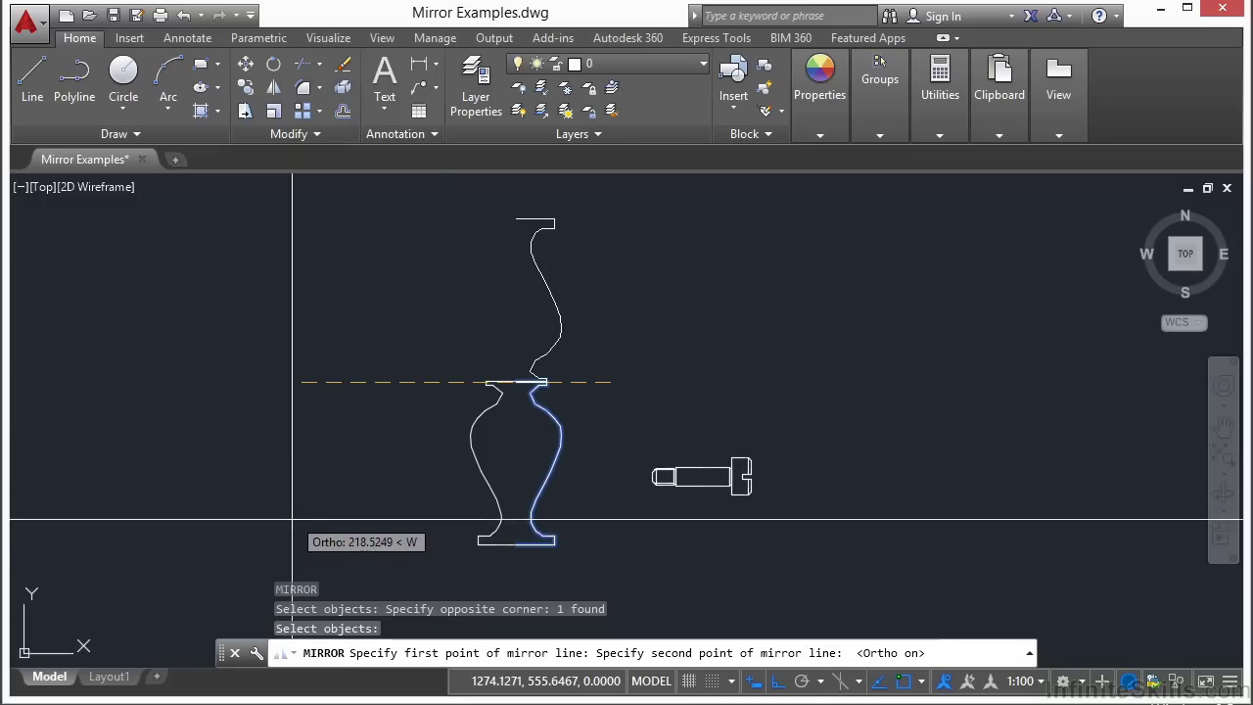
click(886, 447)
key(Return)
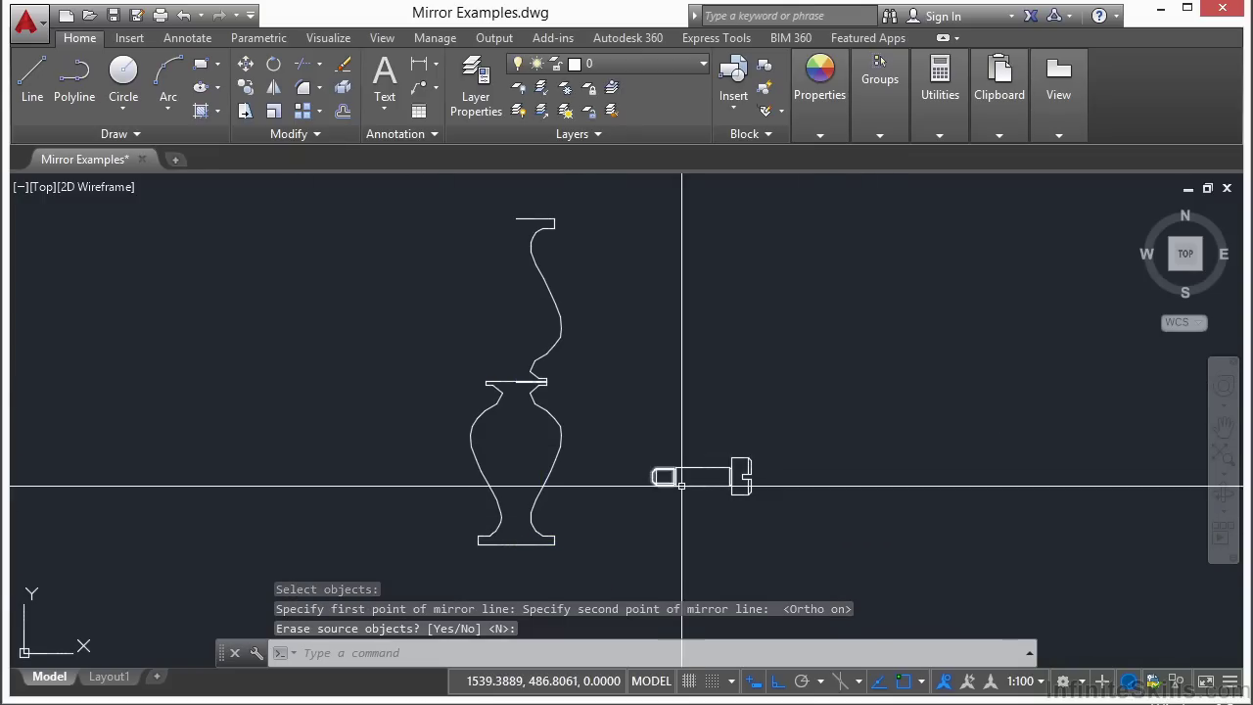
Centre the view on the shoulder bolt and select the whole bolt for mirroring.
middle_drag(681, 486, 684, 405)
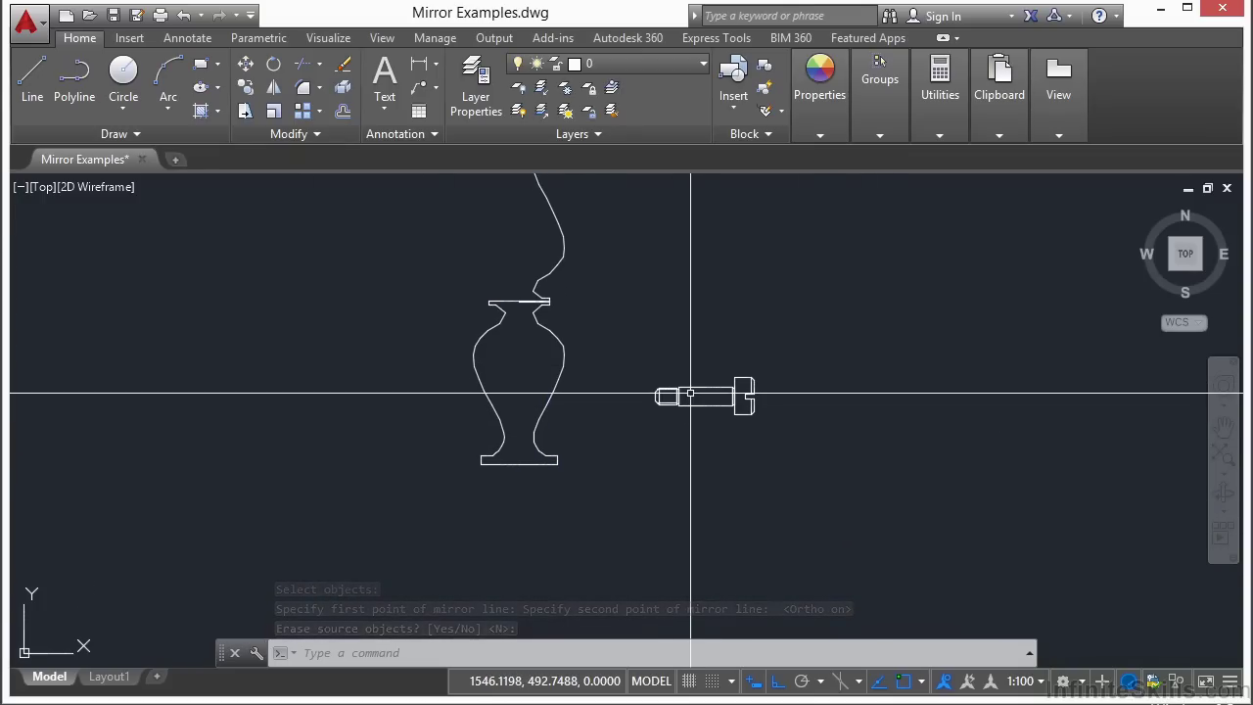
scroll(676, 416, up, 6)
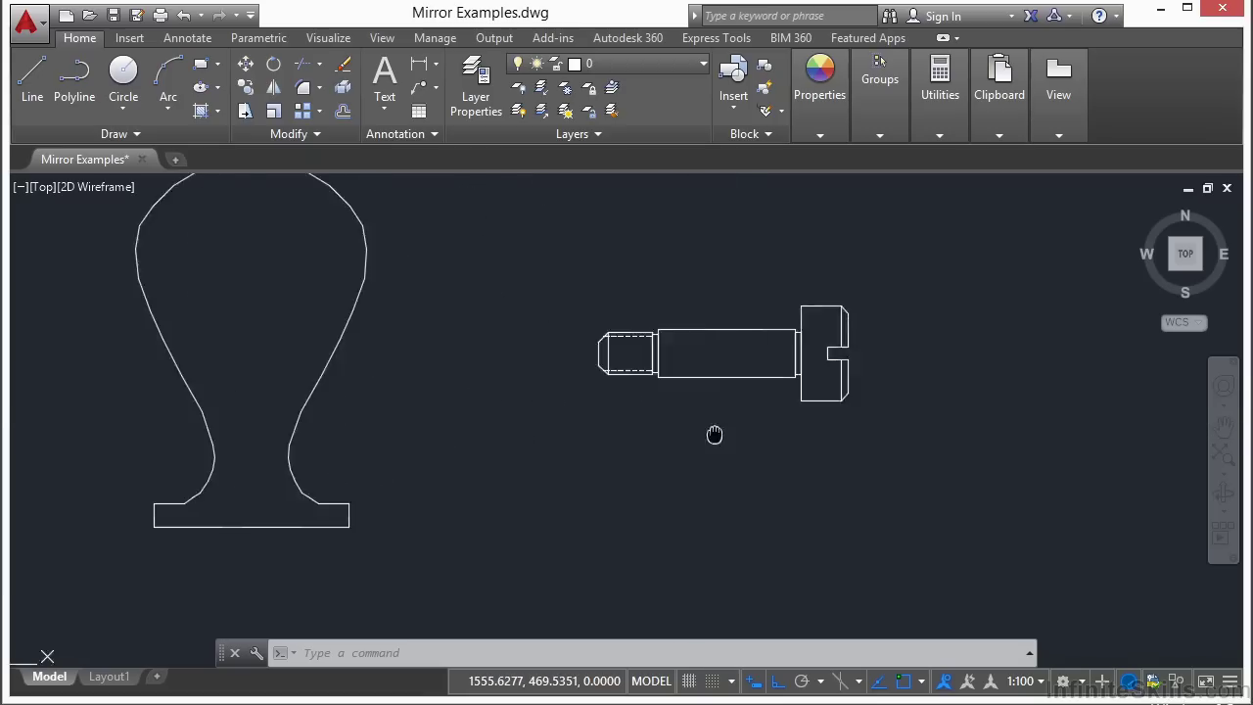
middle_drag(714, 435, 607, 454)
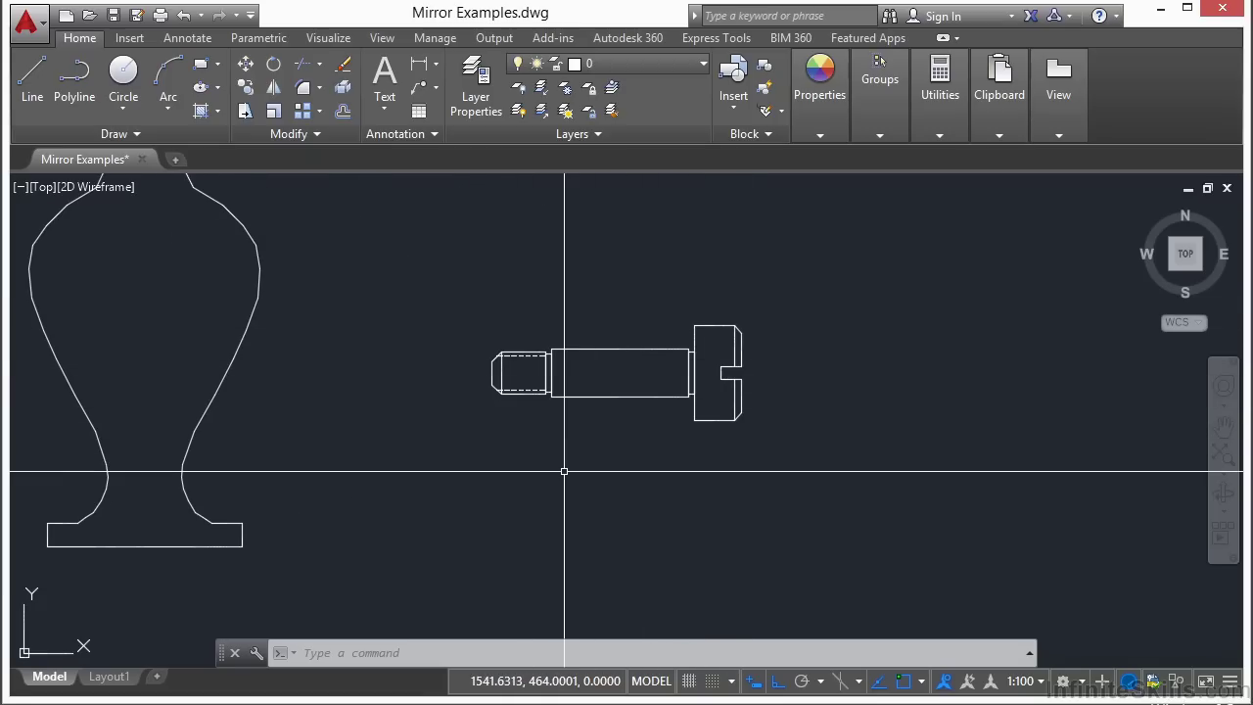
key(Return)
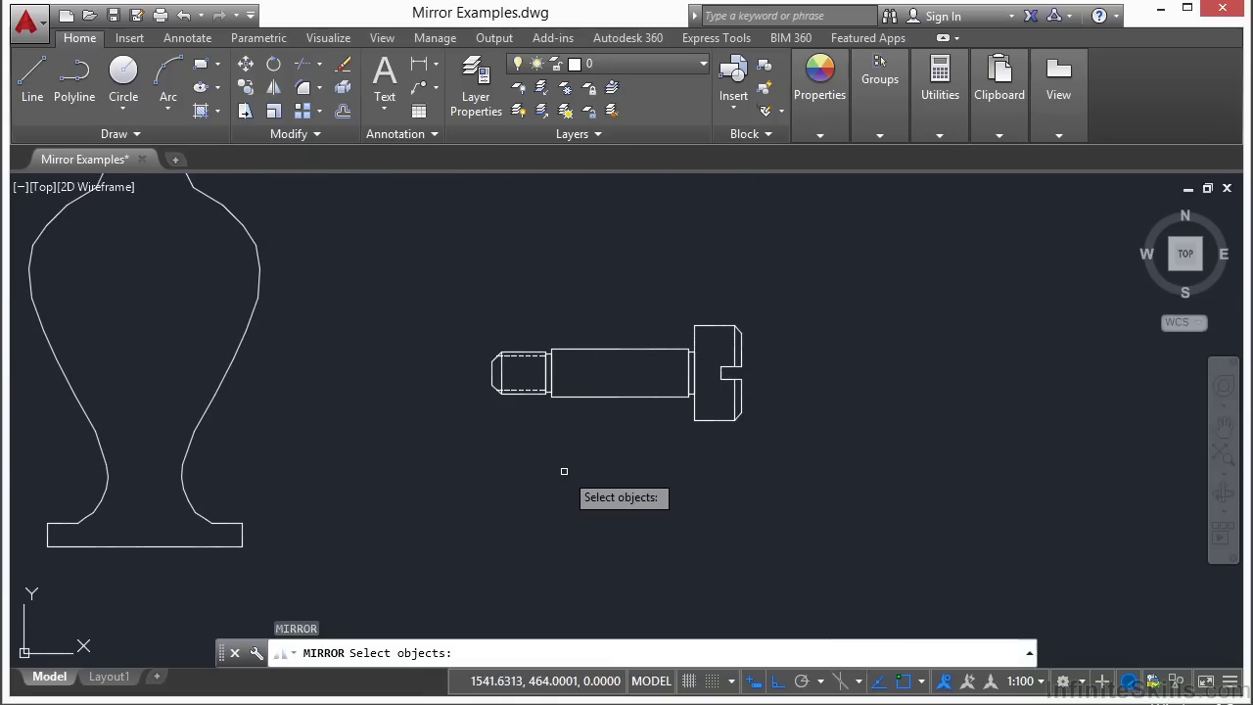
click(822, 281)
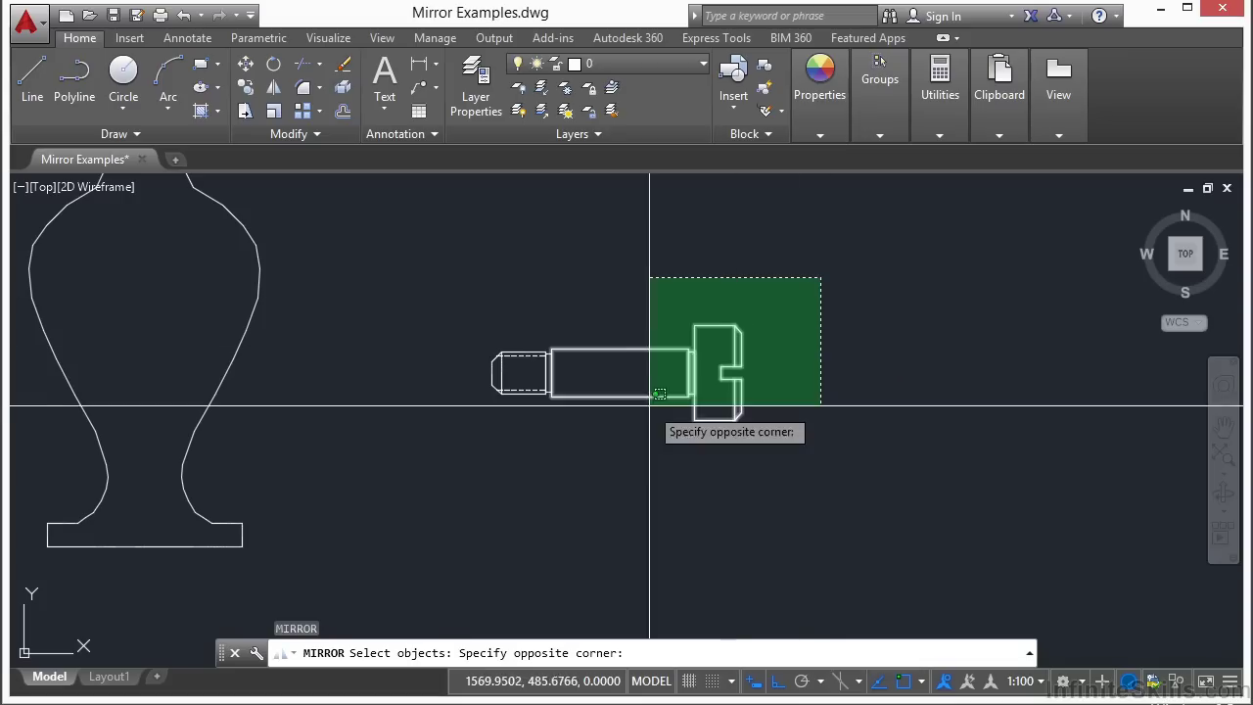
click(436, 469)
key(Return)
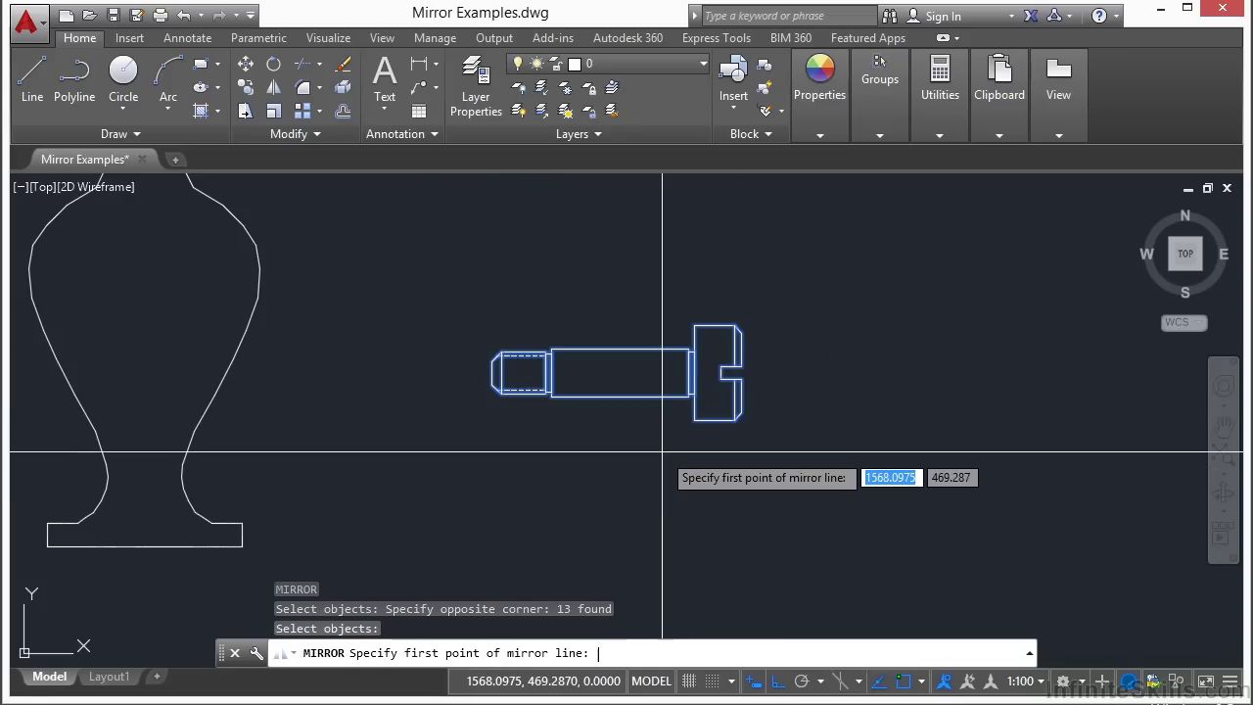
Mirror the bolt across a vertical line through its shaft midpoint, erasing the original.
click(621, 398)
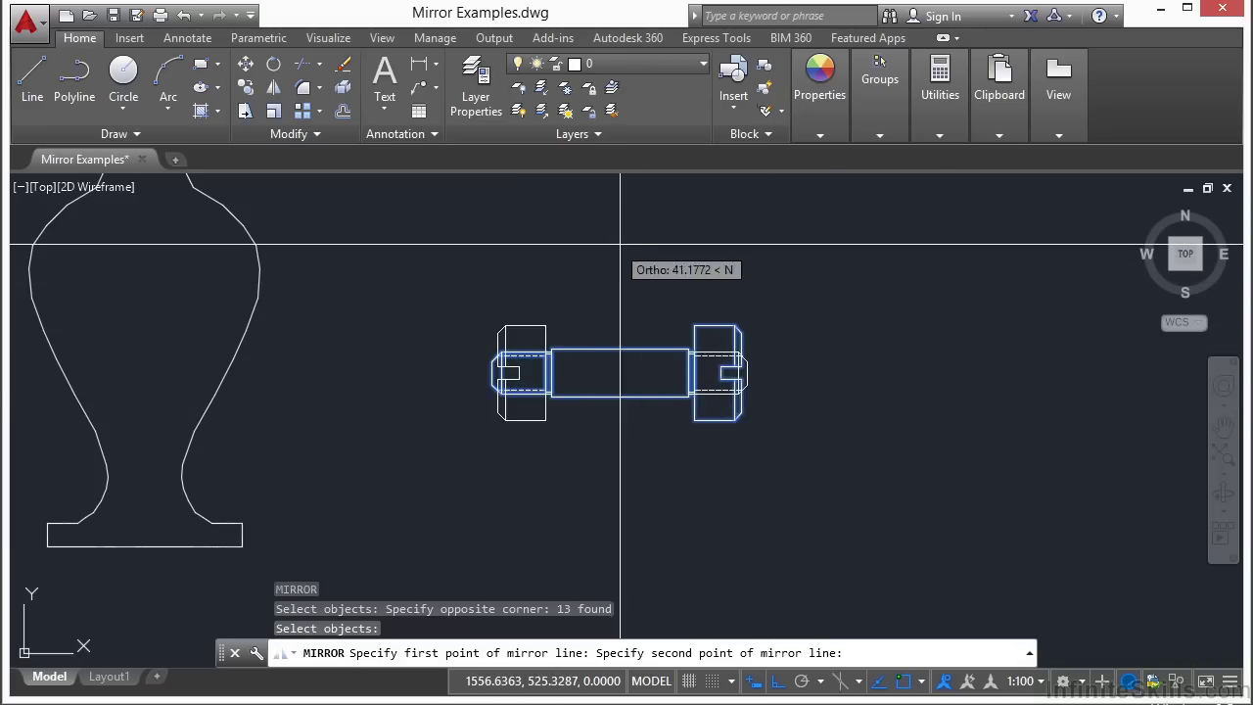
click(651, 223)
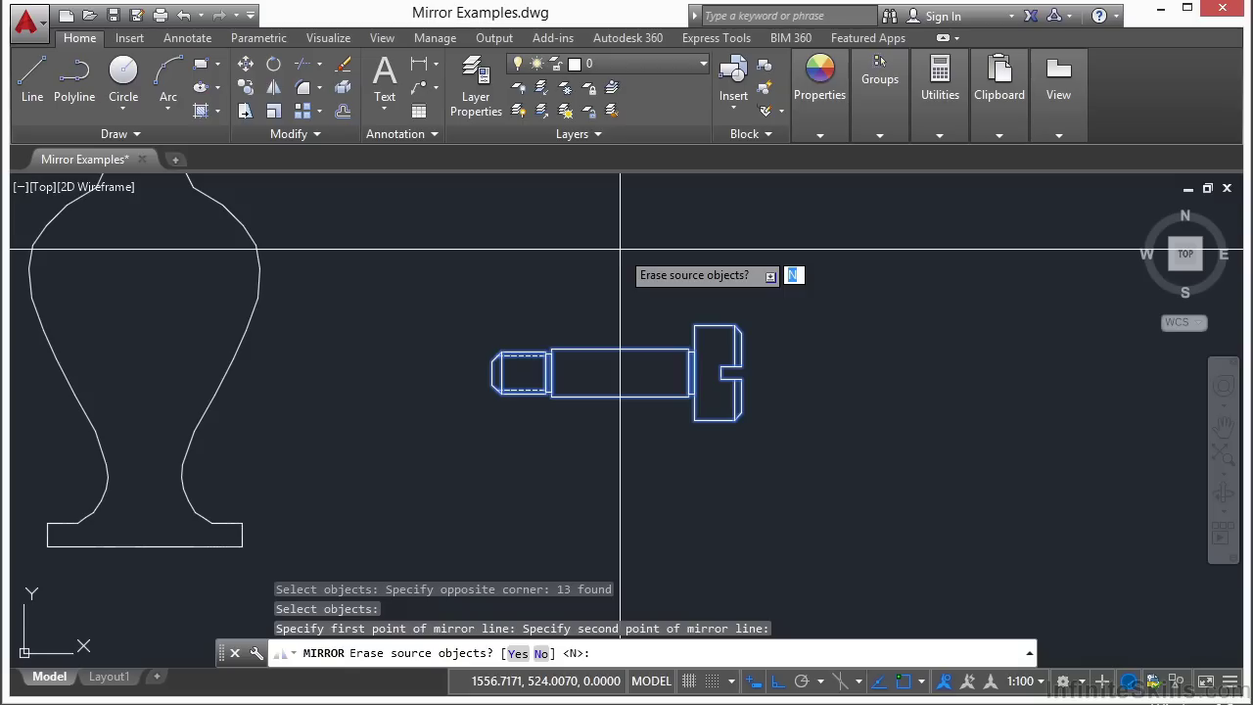
key(Return)
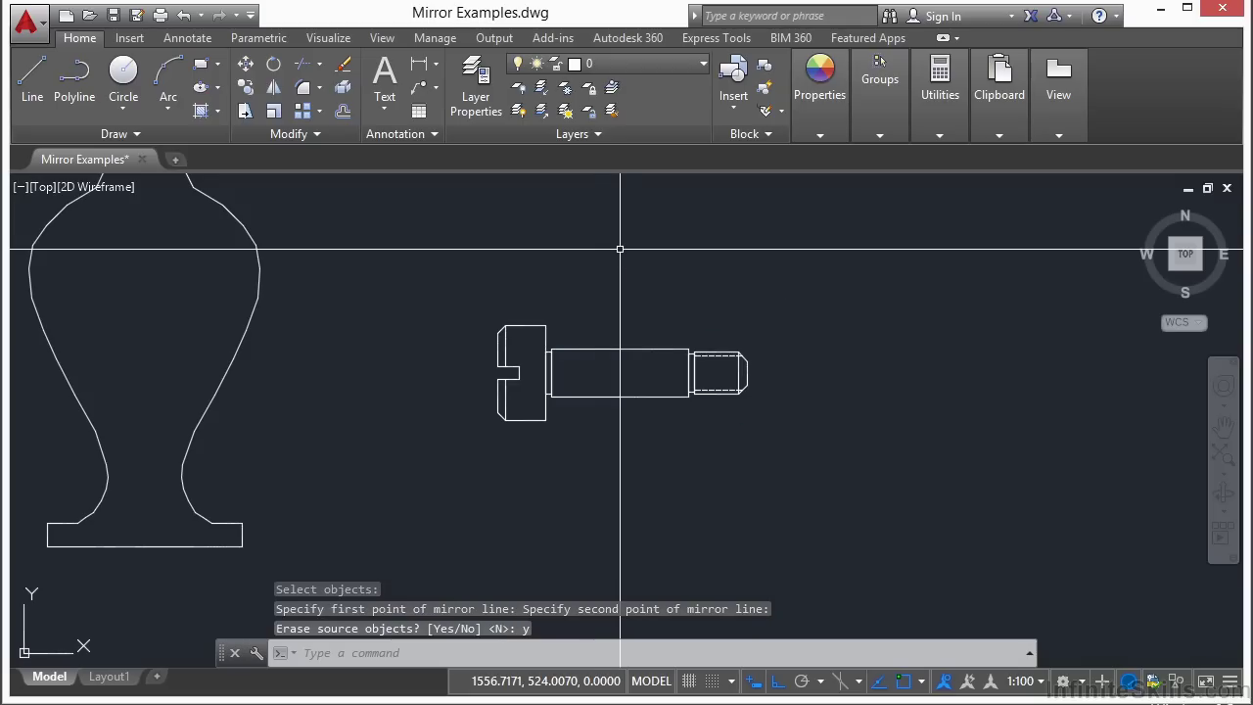